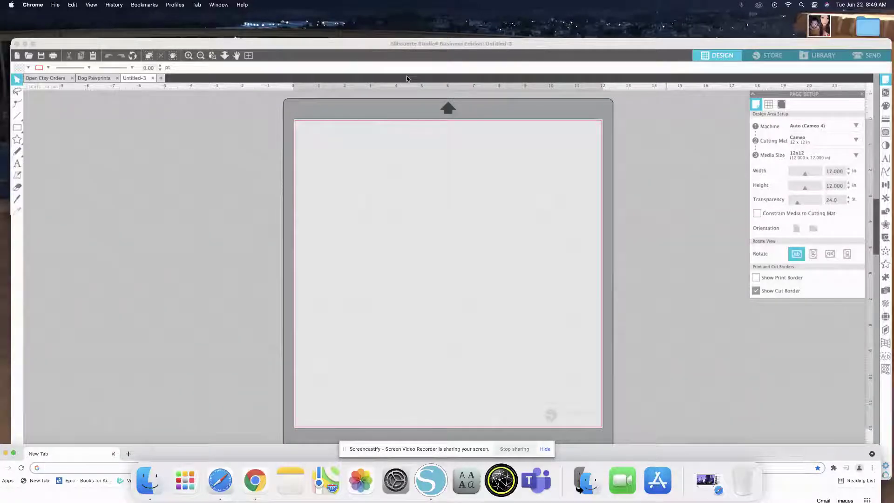
- Drag 'Untitled_Artwork 332.png' (the Alejandra script) from Downloads onto the Silhouette cutting mat
{"action": "left_click_drag", "start_coordinate": [375, 46], "coordinate": [372, 104]}
{"action": "left_click_drag", "start_coordinate": [177, 54], "coordinate": [184, 39]}
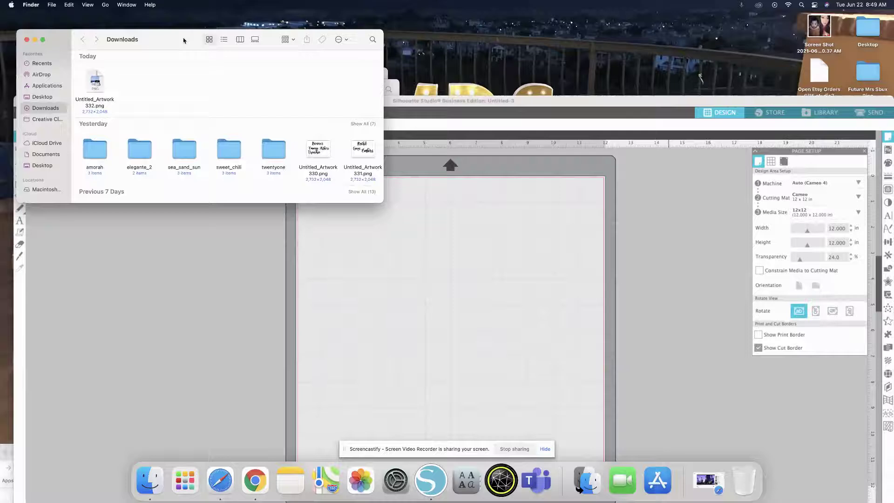
{"action": "left_click", "coordinate": [96, 85]}
{"action": "left_click_drag", "start_coordinate": [96, 85], "coordinate": [414, 185]}
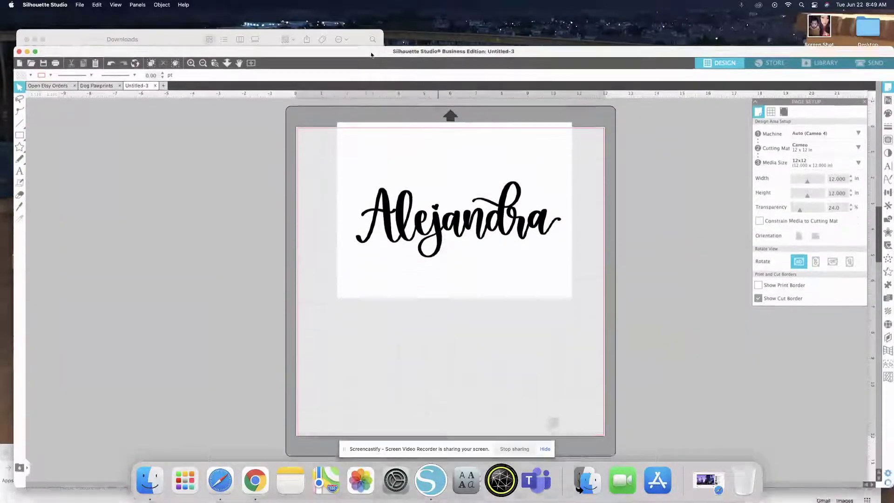
- Trace the Alejandra image area so the lettering becomes cut lines on the mat
{"action": "double_click", "coordinate": [374, 107]}
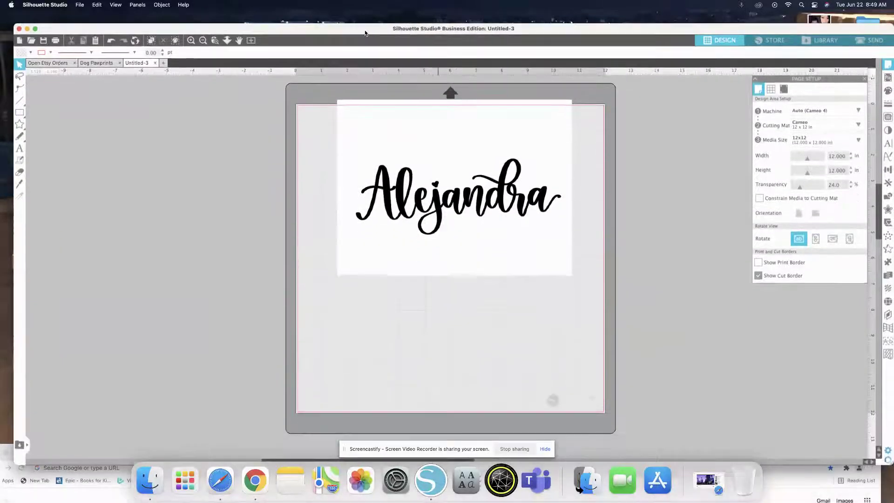
{"action": "left_click", "coordinate": [888, 116]}
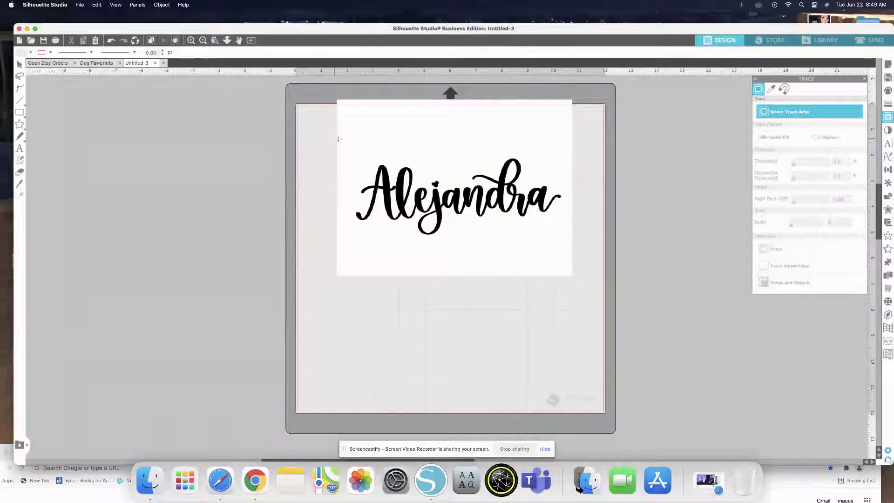
{"action": "left_click_drag", "start_coordinate": [334, 139], "coordinate": [582, 256]}
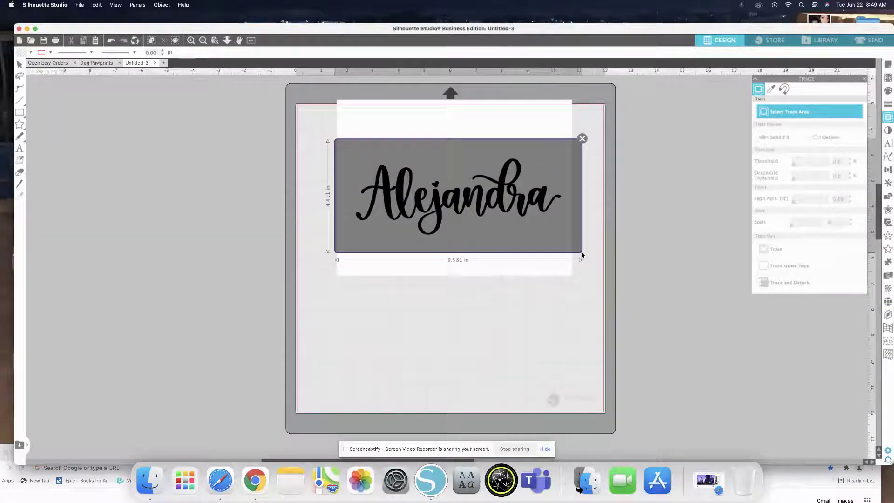
{"action": "left_click", "coordinate": [785, 250]}
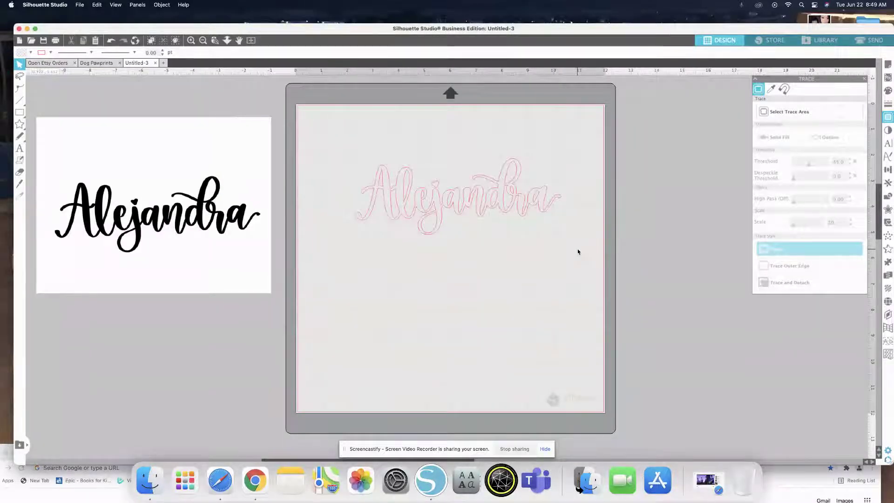
- Apply an outer offset outline around the selected traced Alejandra lettering
{"action": "left_click_drag", "start_coordinate": [579, 250], "coordinate": [321, 150]}
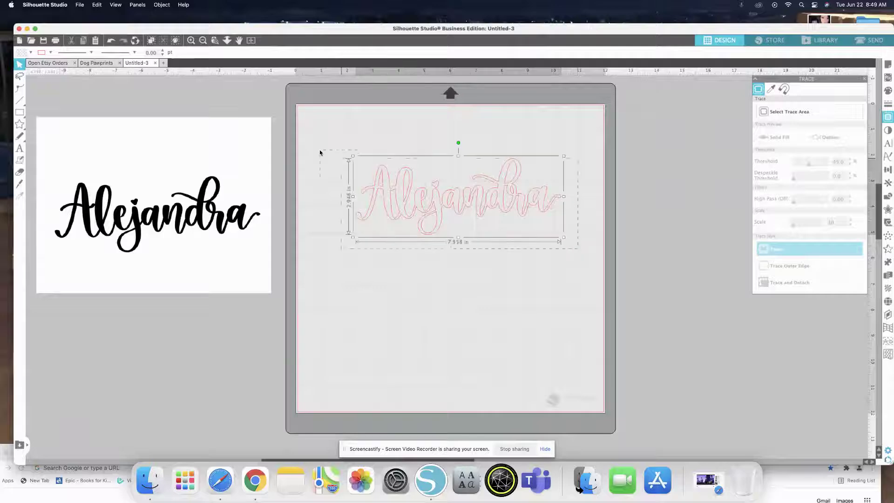
{"action": "right_click", "coordinate": [526, 212]}
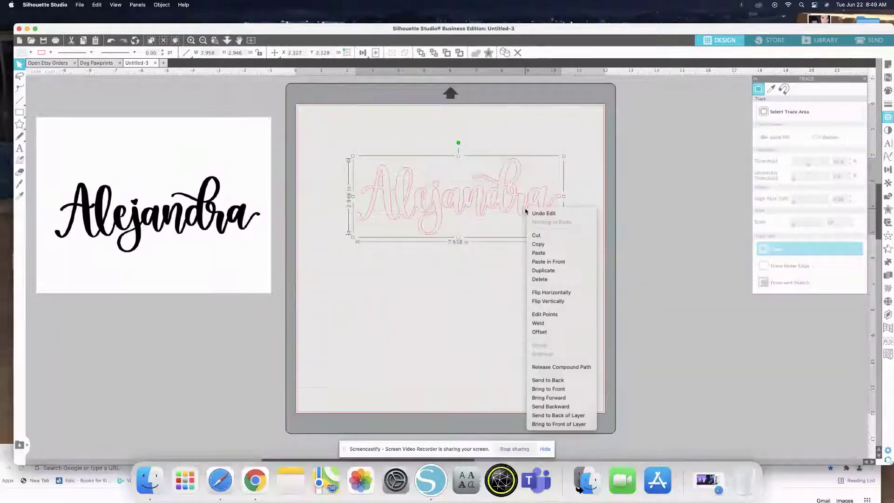
{"action": "left_click", "coordinate": [546, 333]}
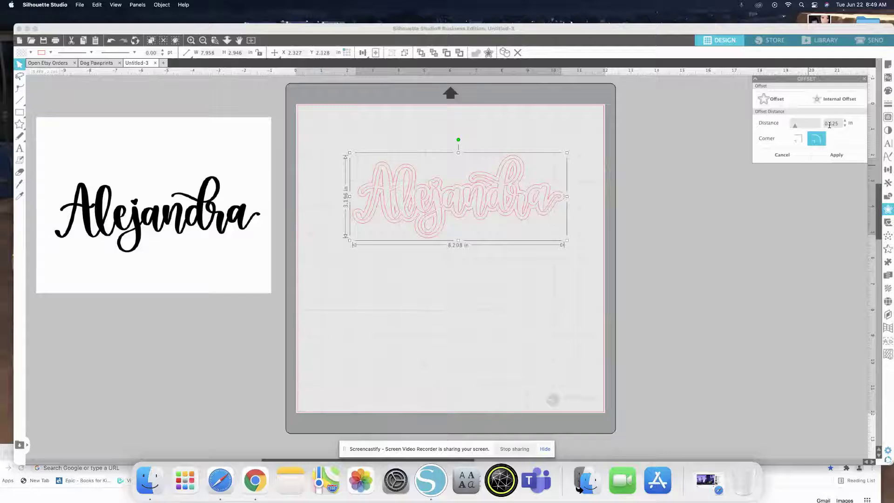
{"action": "left_click", "coordinate": [544, 268]}
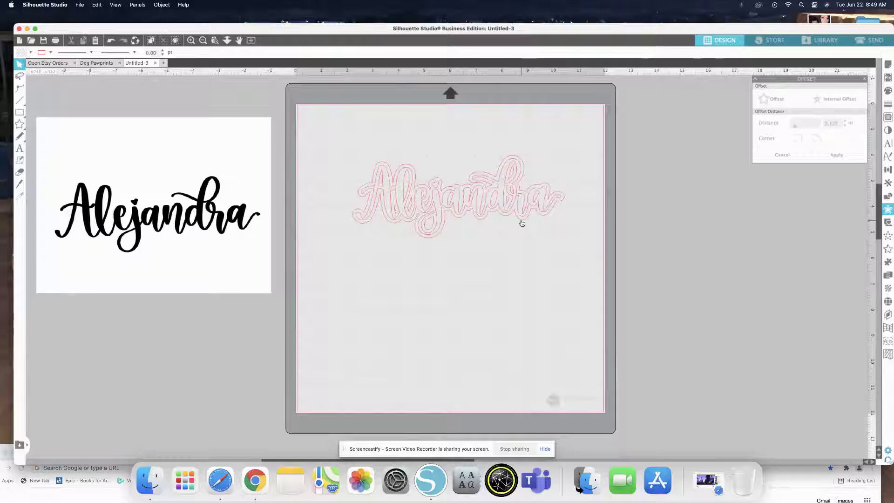
- Move the offset outline below the lettering and release its compound path
{"action": "left_click_drag", "start_coordinate": [521, 224], "coordinate": [511, 316]}
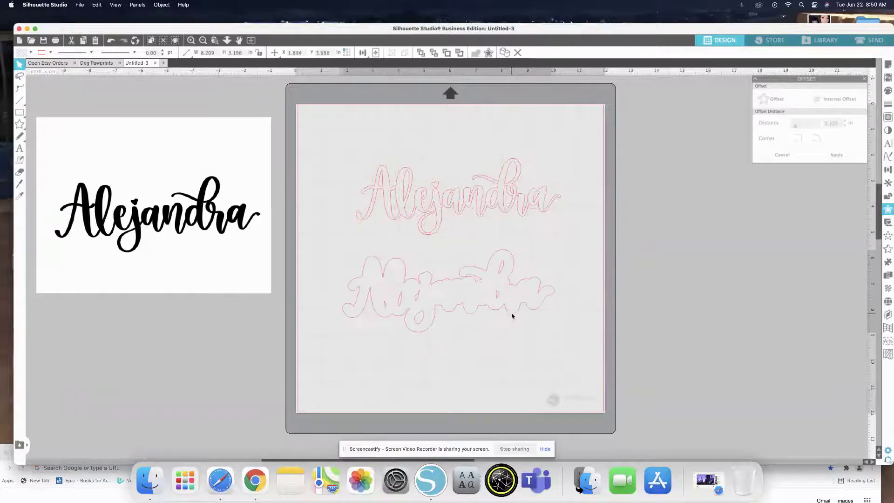
{"action": "right_click", "coordinate": [503, 313]}
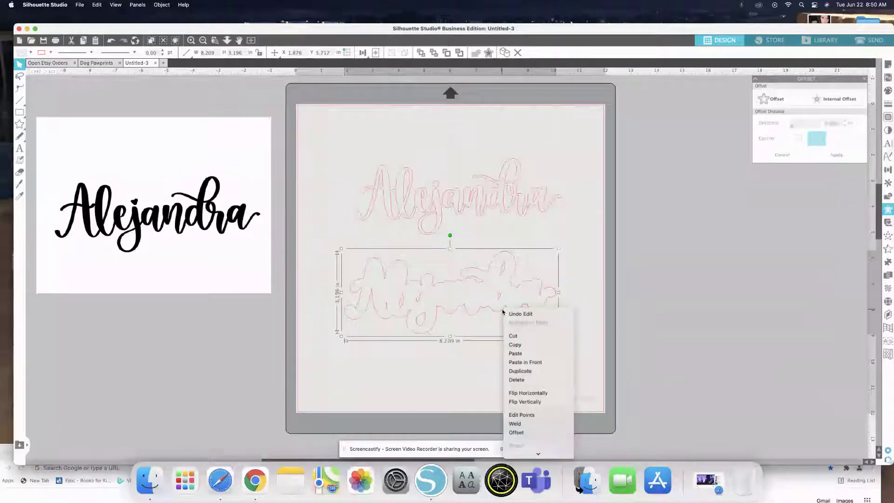
{"action": "scroll", "coordinate": [541, 400], "scroll_direction": "down", "scroll_amount": 3}
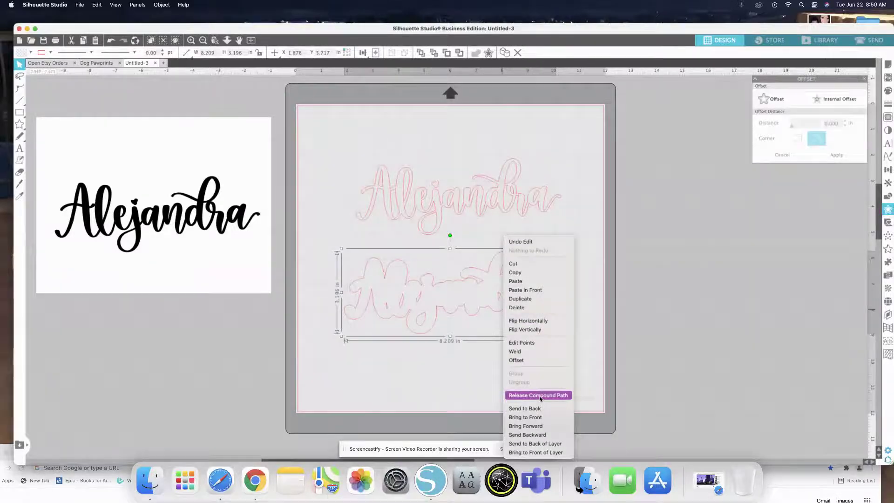
{"action": "left_click", "coordinate": [540, 397]}
{"action": "left_click", "coordinate": [501, 355]}
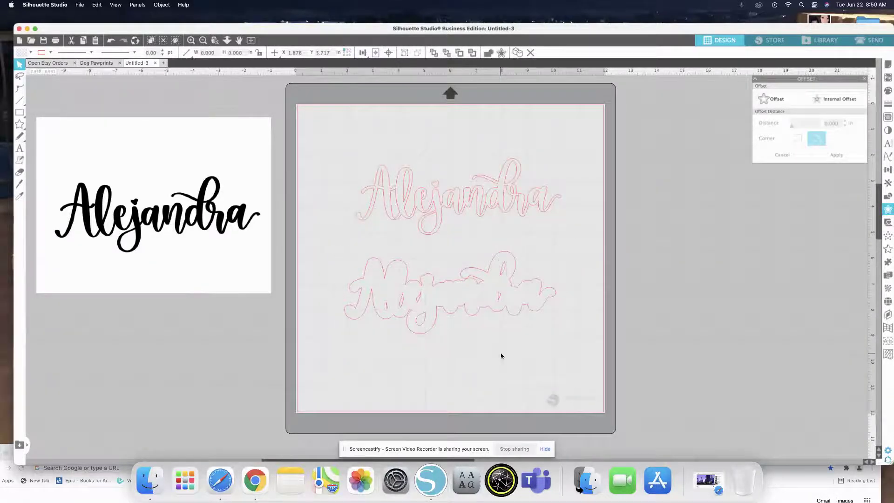
- Clear the small inner fragments and select the remaining outer offset shape
{"action": "left_click", "coordinate": [500, 271]}
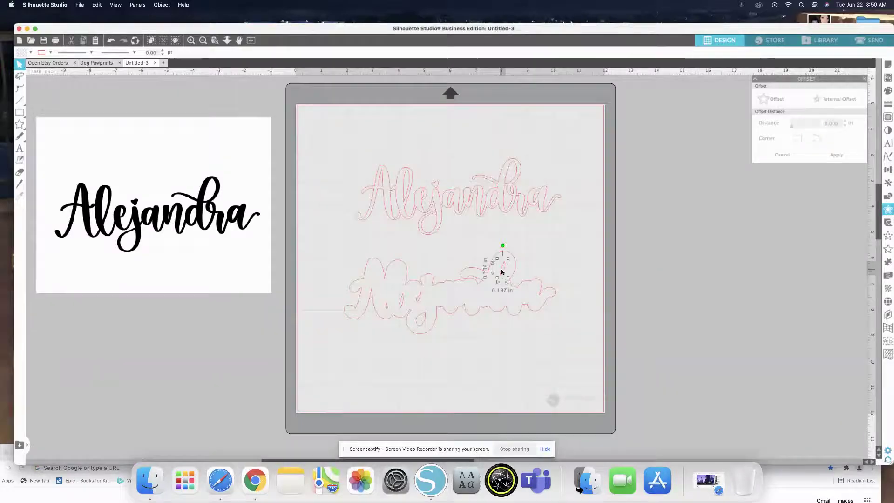
{"action": "left_click", "coordinate": [407, 305]}
{"action": "left_click", "coordinate": [387, 310]}
{"action": "left_click", "coordinate": [418, 322]}
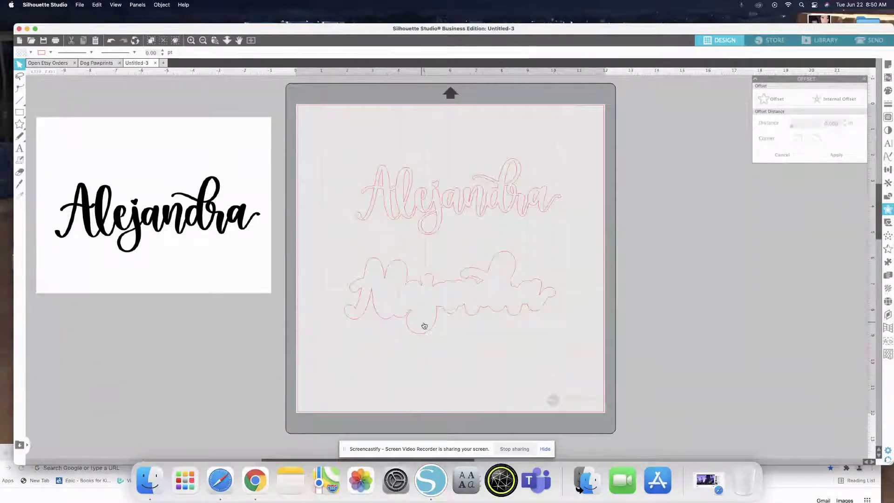
{"action": "left_click", "coordinate": [431, 286]}
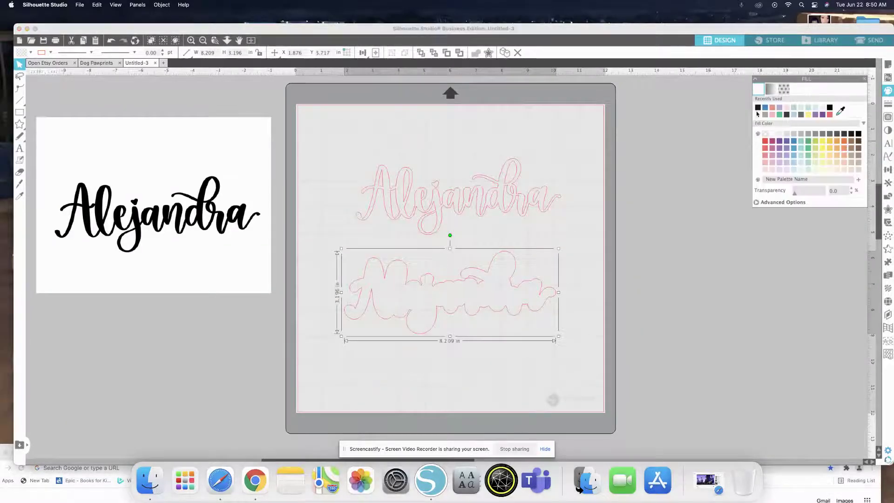
- Fill the offset backing black and the traced Alejandra lettering purple, then switch to Chrome
{"action": "left_click", "coordinate": [758, 107]}
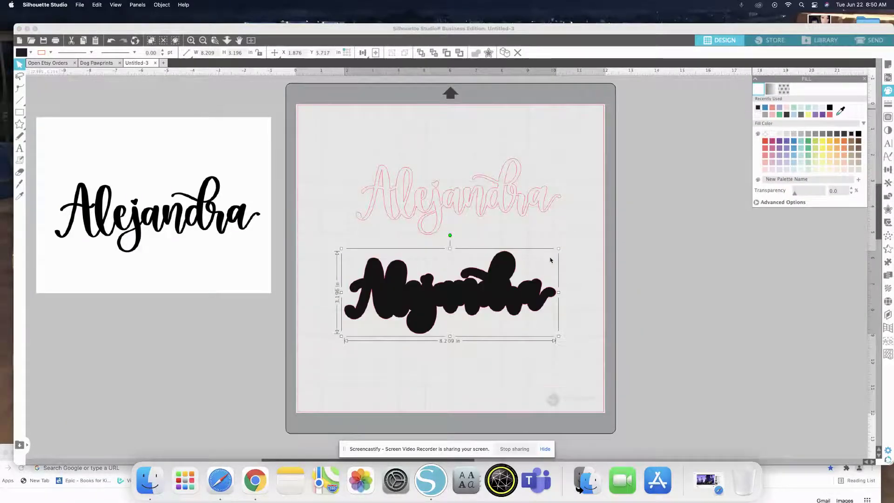
{"action": "left_click", "coordinate": [49, 53]}
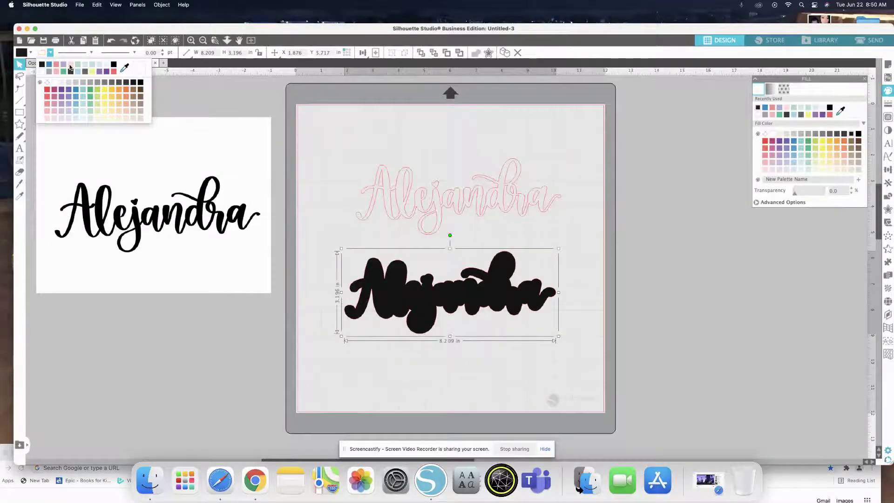
{"action": "left_click", "coordinate": [69, 68]}
{"action": "left_click", "coordinate": [583, 326]}
{"action": "left_click", "coordinate": [472, 185]}
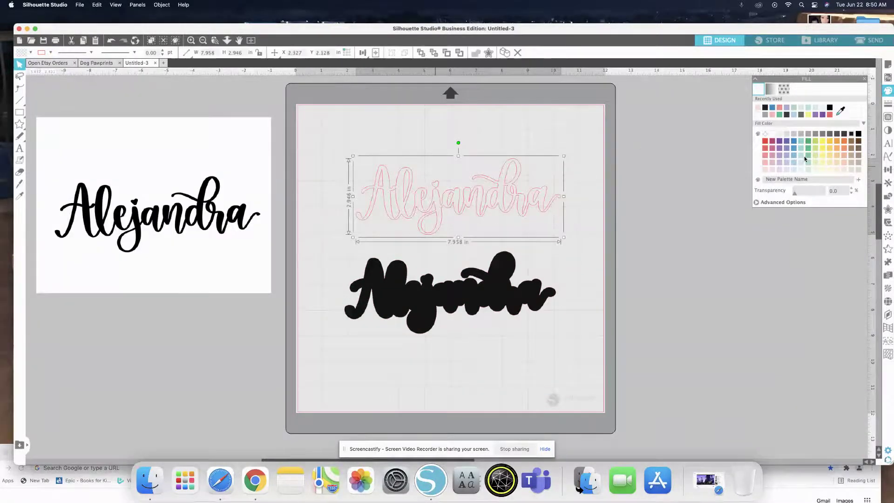
{"action": "left_click", "coordinate": [772, 146]}
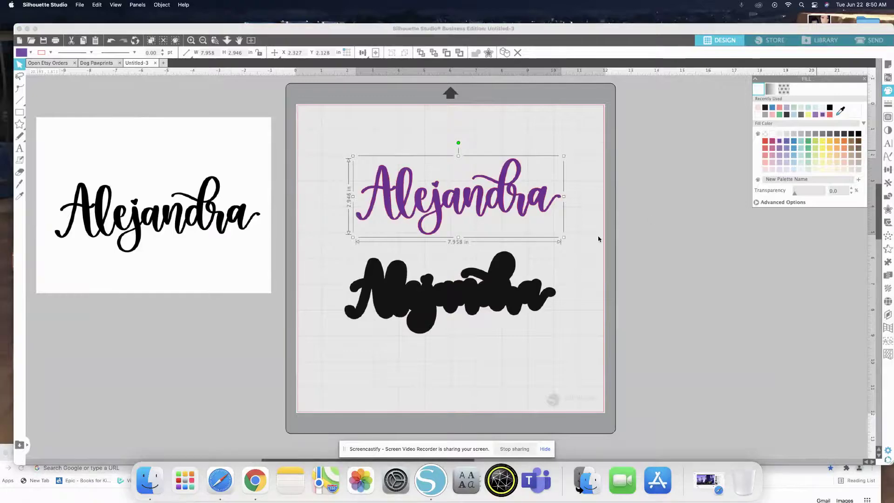
{"action": "left_click", "coordinate": [596, 240]}
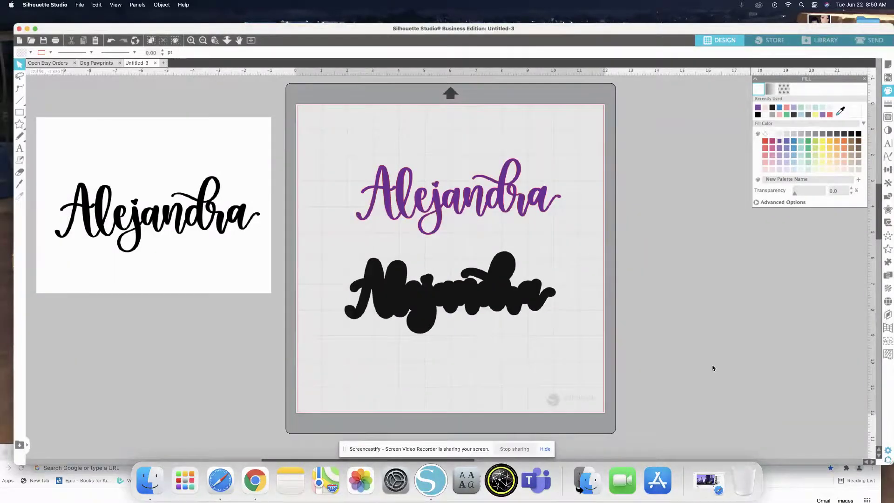
{"action": "left_click", "coordinate": [811, 480]}
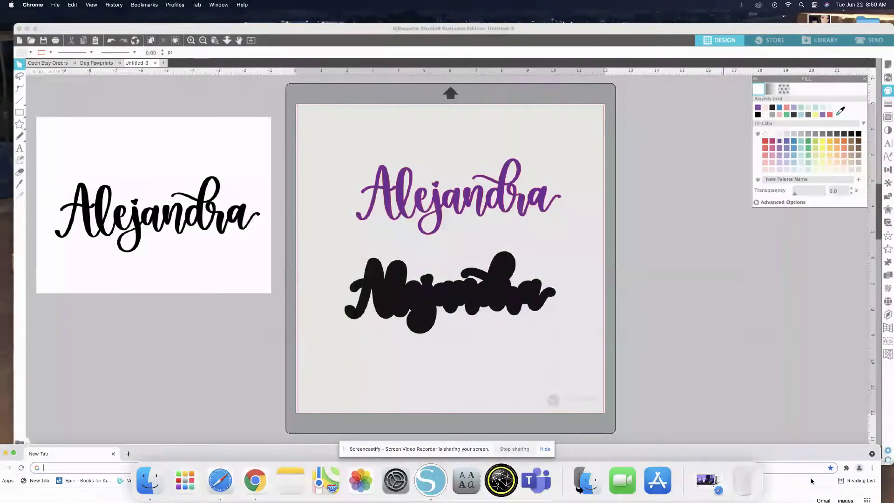